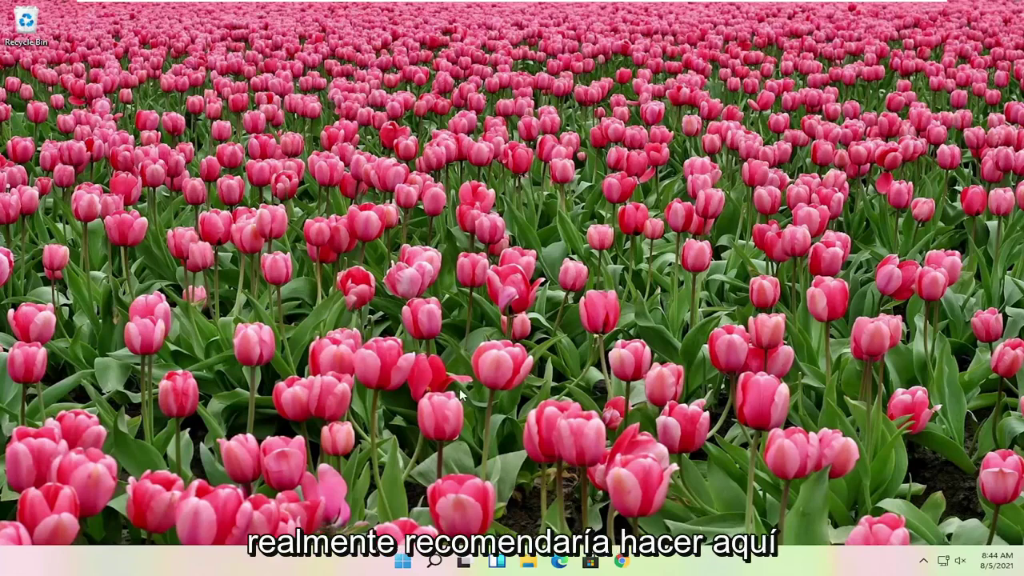
pyautogui.rightClick(402, 561)
pyautogui.moveTo(389, 512)
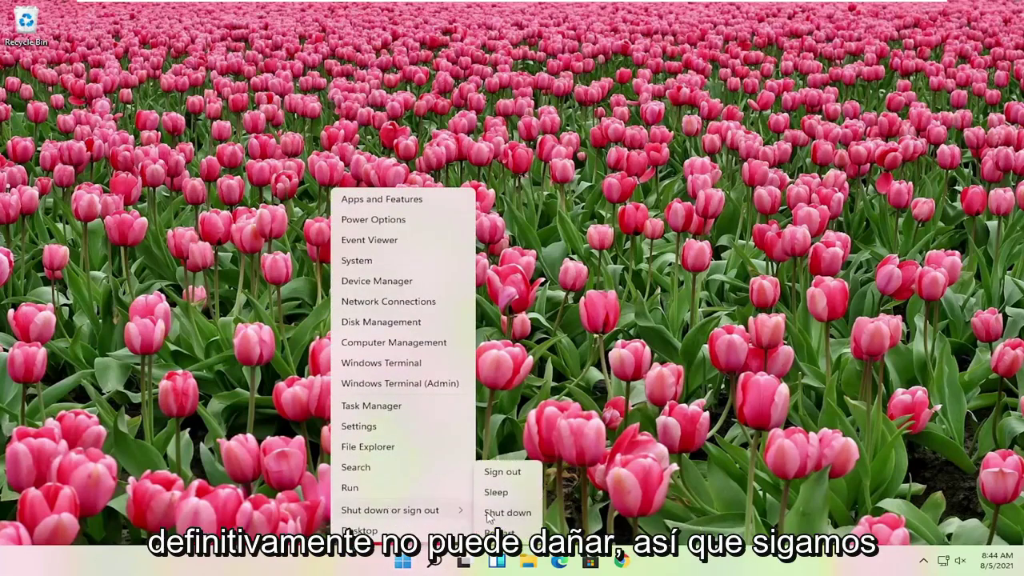
pyautogui.click(255, 478)
# Step: Open Task Manager and move its window toward the centre of the desktop
pyautogui.rightClick(402, 561)
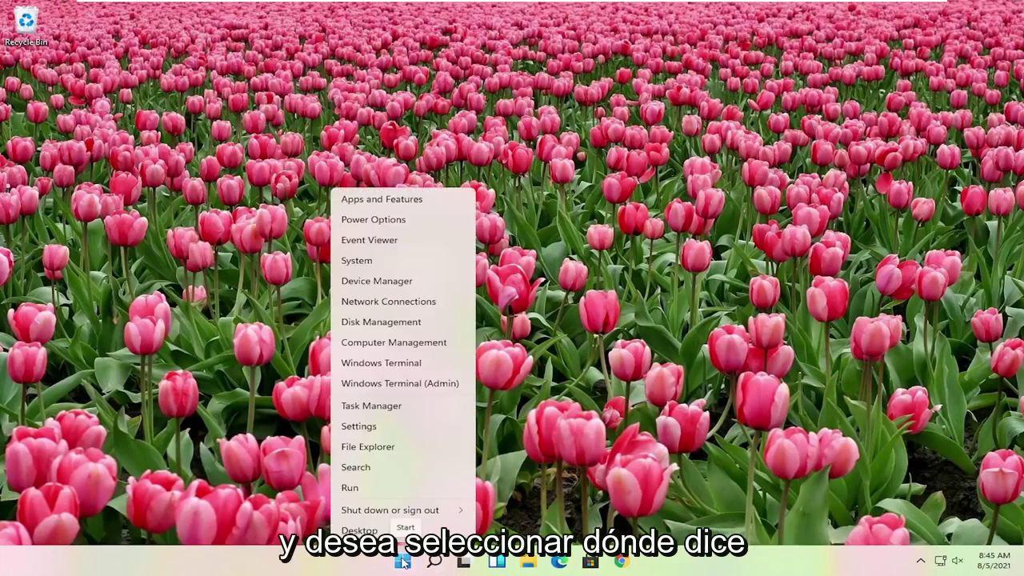
pyautogui.click(384, 408)
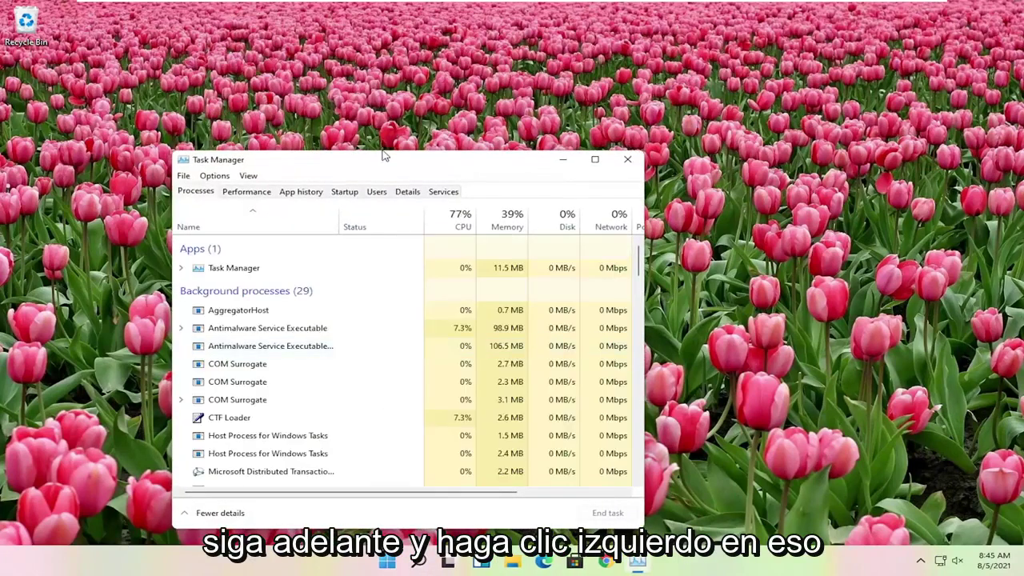
pyautogui.moveTo(382, 152); pyautogui.dragTo(573, 115)
# Step: Find the Windows Explorer process in the Task Manager process list and restart it
pyautogui.scroll(-14, 478, 281)
pyautogui.scroll(6, 480, 284)
pyautogui.scroll(8, 480, 289)
pyautogui.scroll(-4, 468, 292)
pyautogui.scroll(-10, 469, 294)
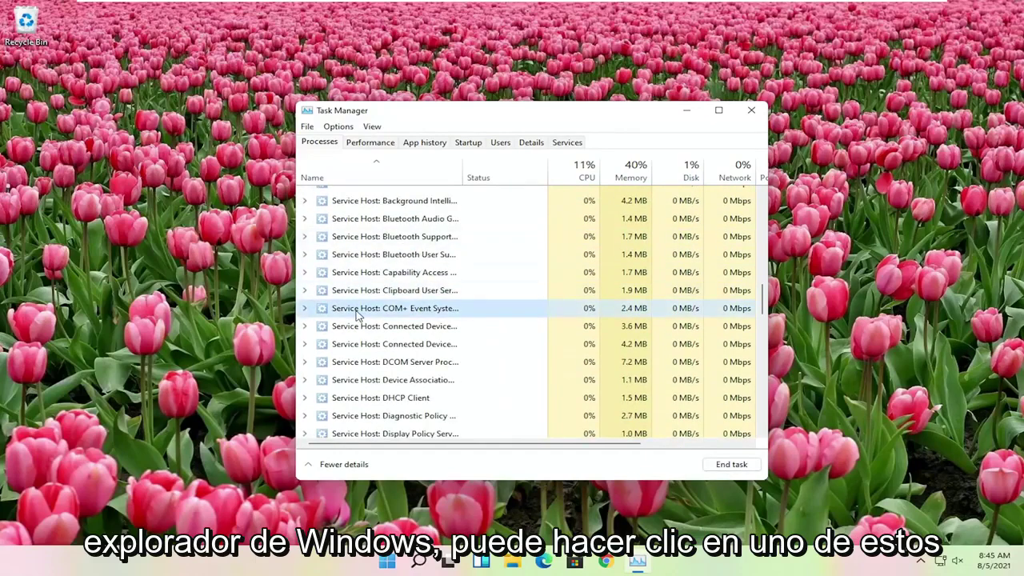
pyautogui.write('windows explorer')
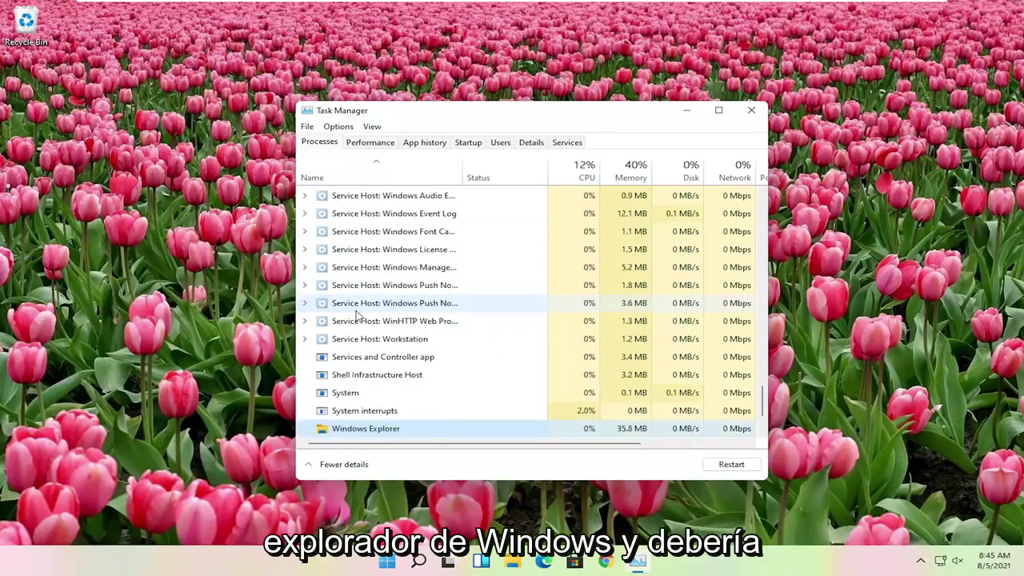
pyautogui.scroll(-2, 358, 319)
pyautogui.rightClick(345, 358)
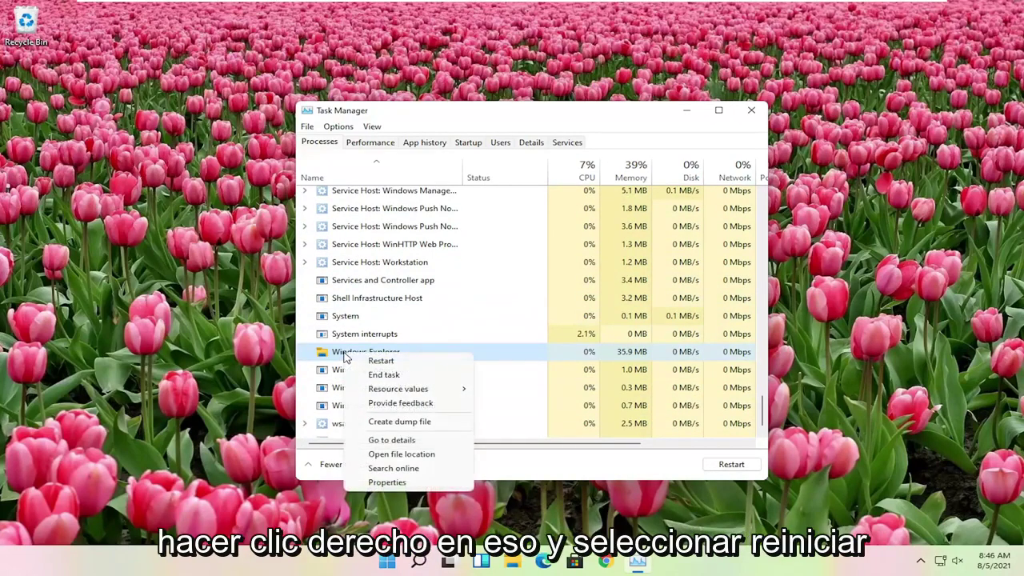
pyautogui.click(382, 362)
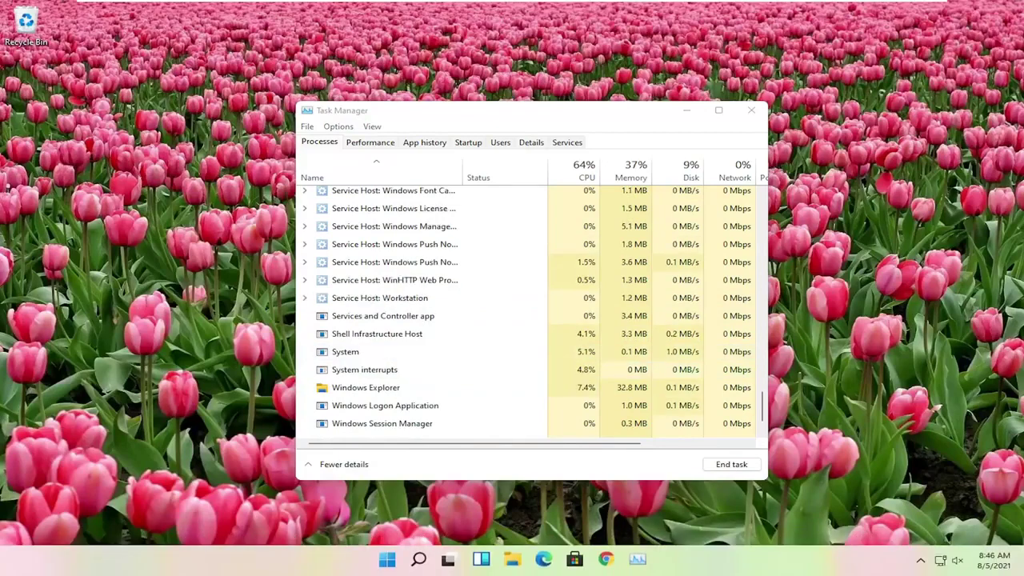
# Step: Test the Start menu by opening and closing it several times, and close Task Manager
pyautogui.click(388, 563)
pyautogui.click(389, 563)
pyautogui.click(390, 563)
pyautogui.click(390, 564)
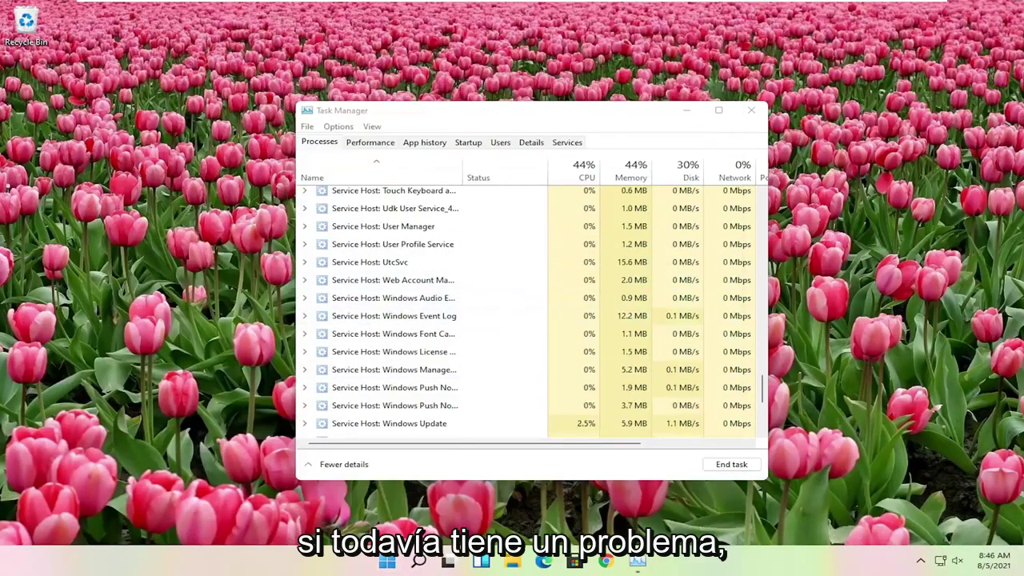
pyautogui.click(751, 110)
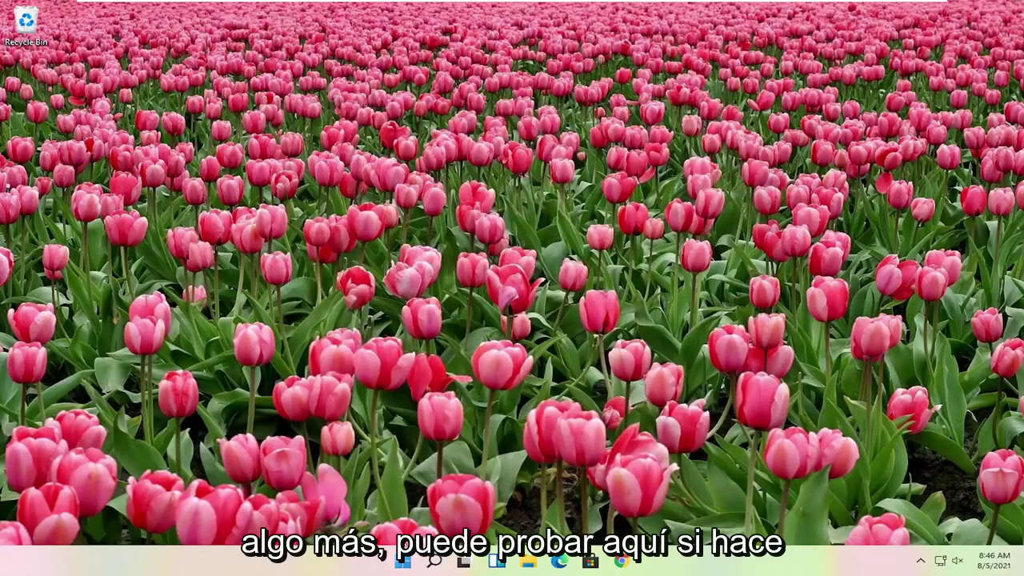
# Step: Check for updates on the Windows Update page of Settings, and close Settings
pyautogui.rightClick(403, 563)
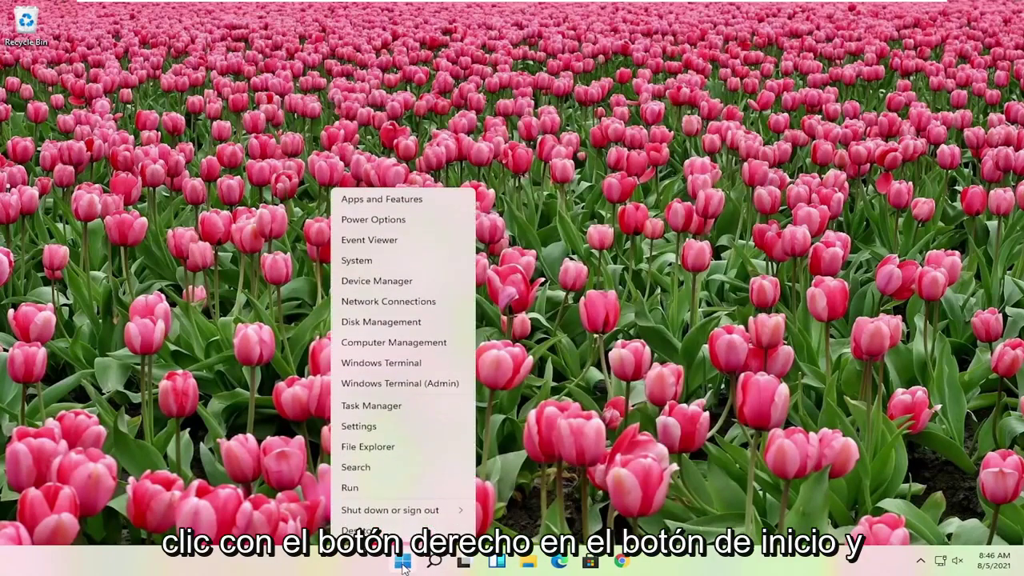
pyautogui.click(352, 426)
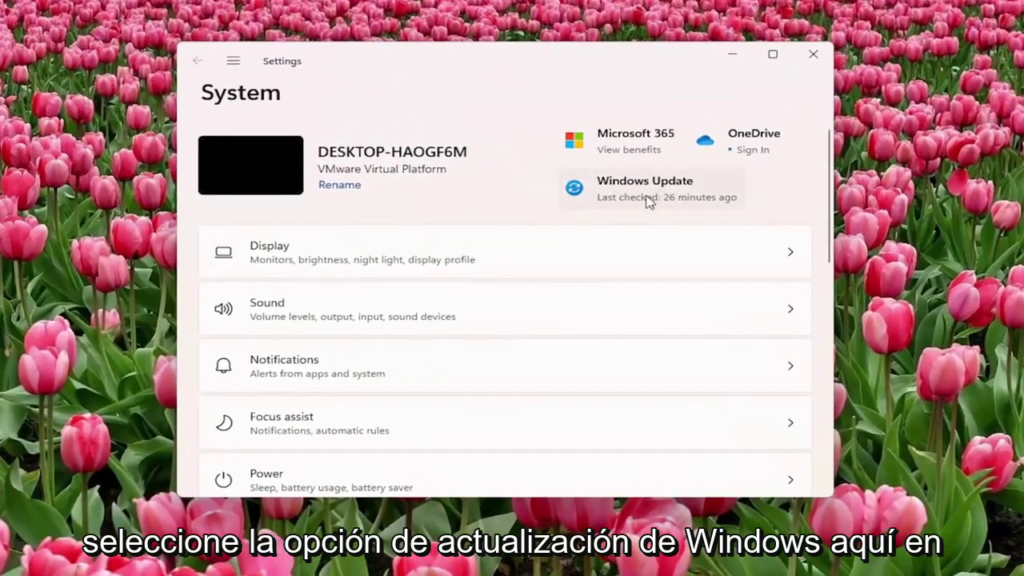
pyautogui.click(233, 61)
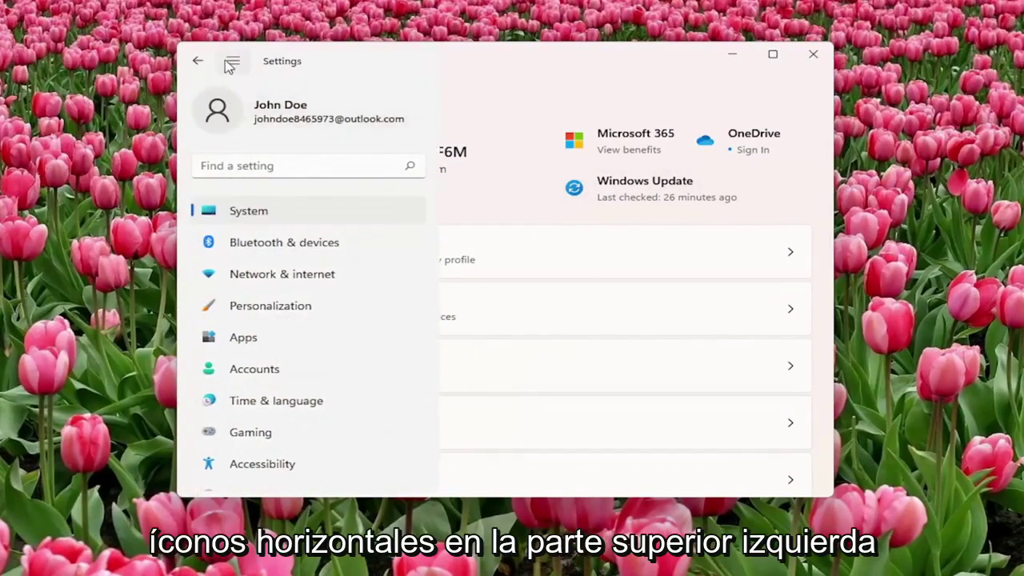
pyautogui.scroll(-1, 256, 296)
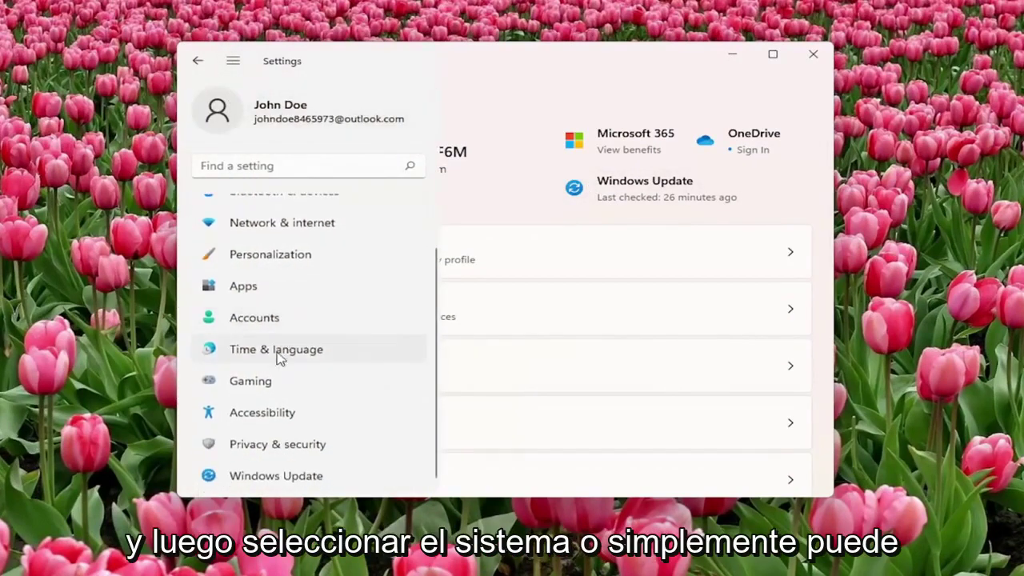
pyautogui.click(261, 478)
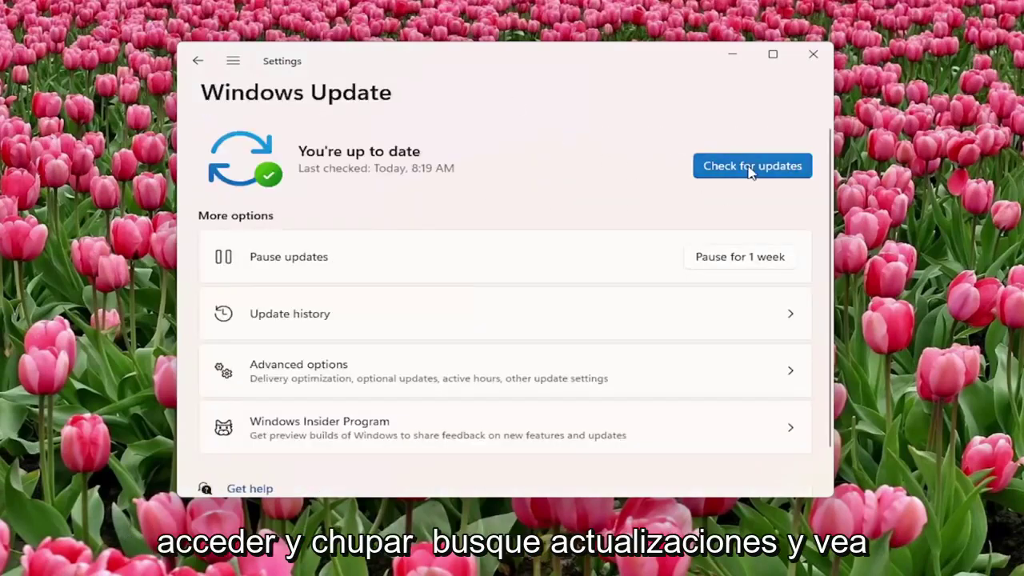
pyautogui.click(752, 169)
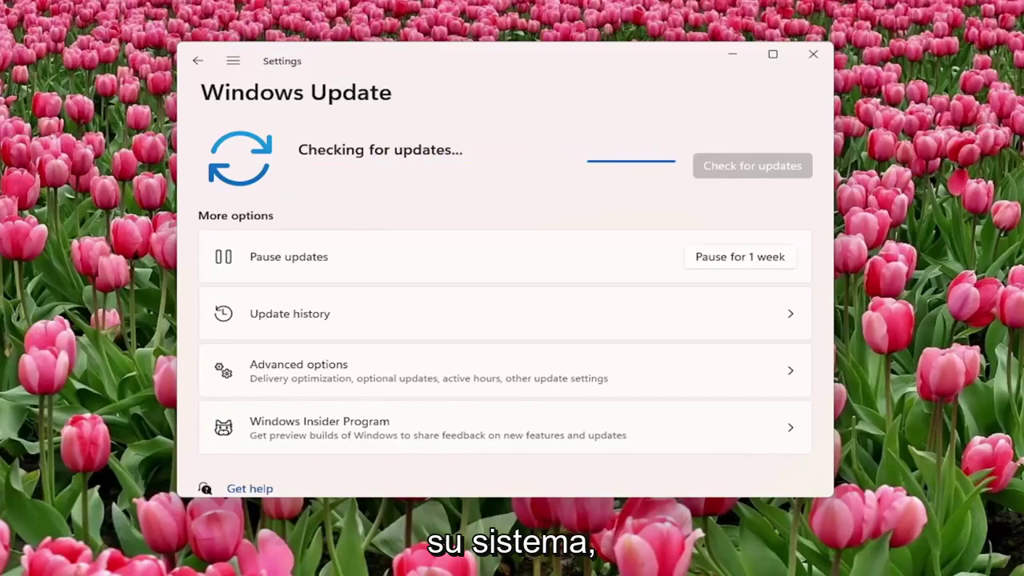
pyautogui.click(813, 53)
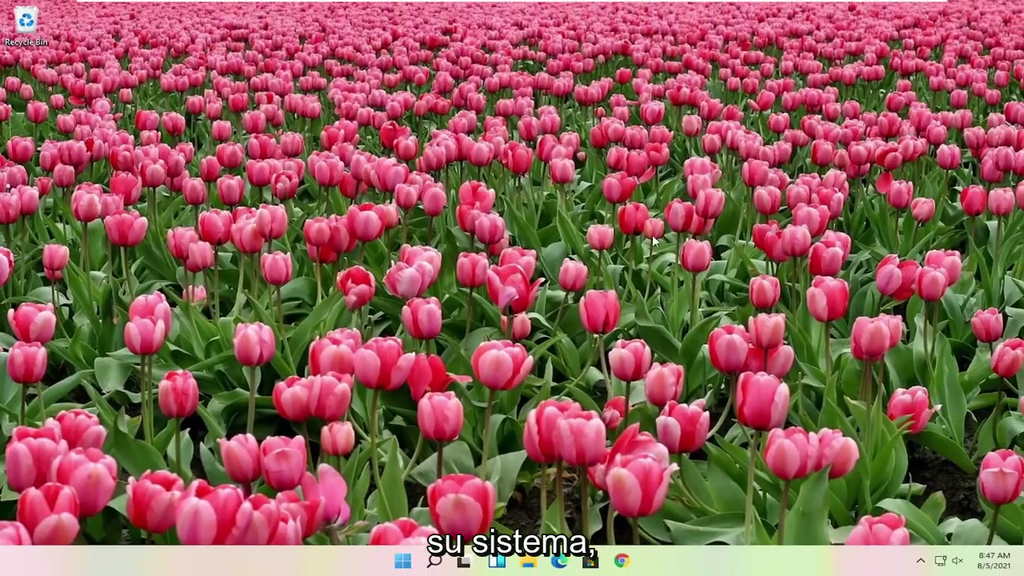
# Step: Run cmd as a new task with administrative privileges from Task Manager
pyautogui.rightClick(402, 563)
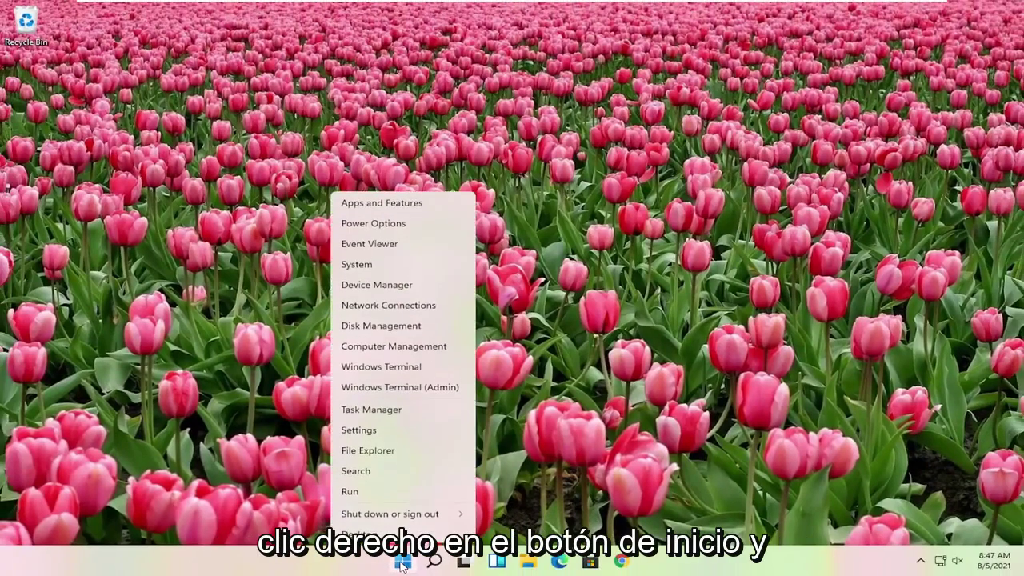
pyautogui.click(371, 407)
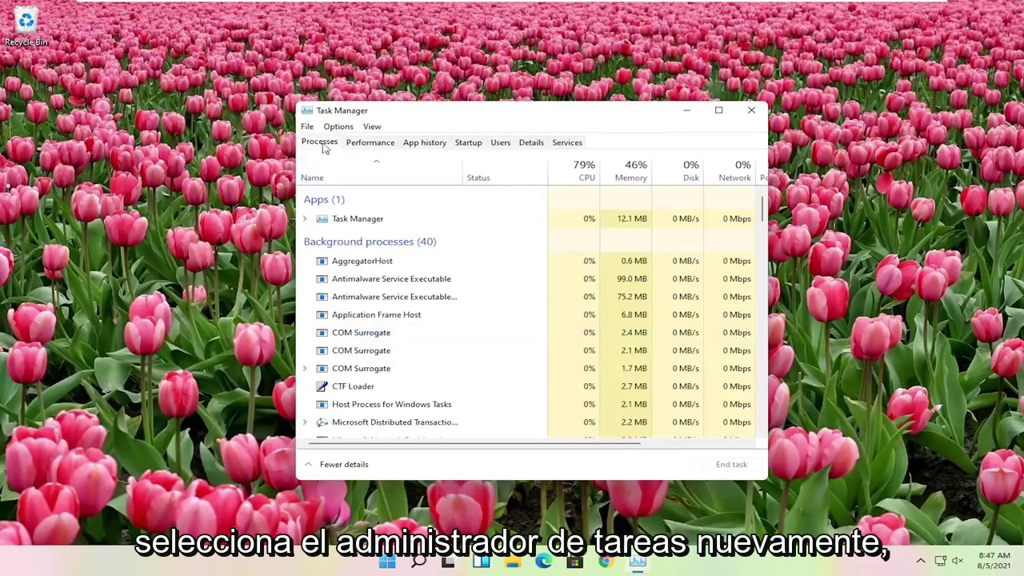
pyautogui.click(310, 130)
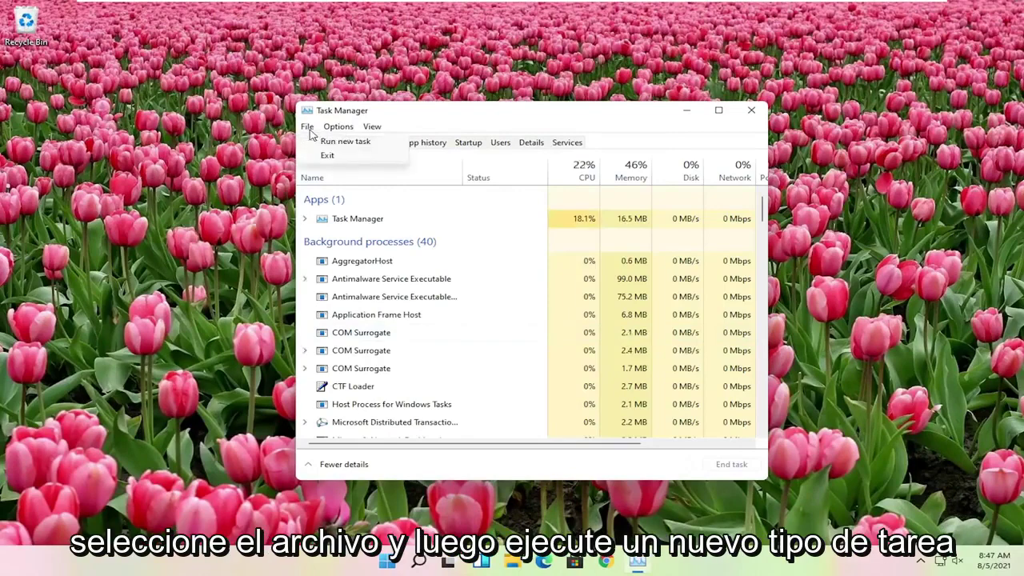
pyautogui.click(369, 142)
pyautogui.write('cmd')
pyautogui.click(355, 219)
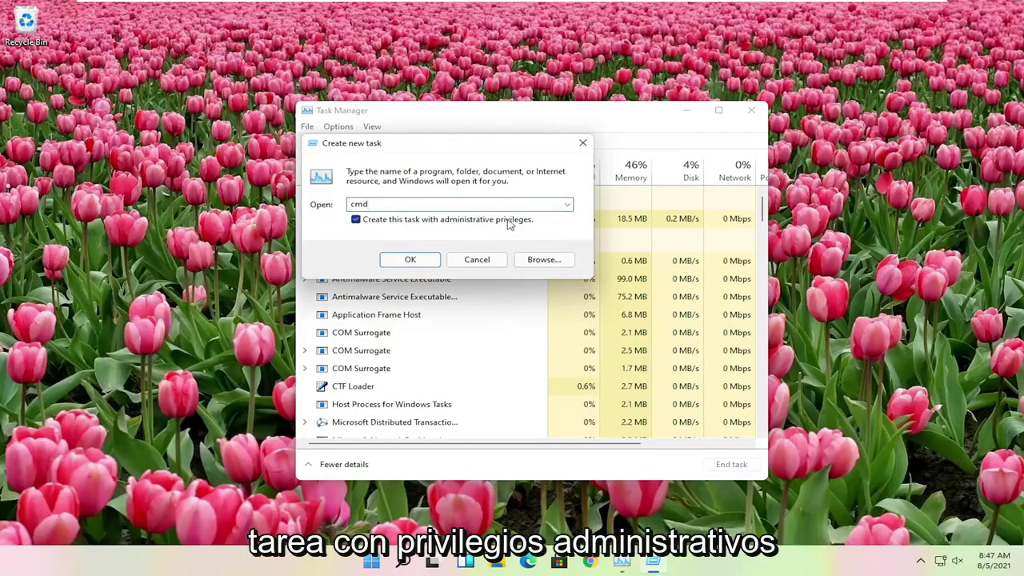
pyautogui.click(418, 265)
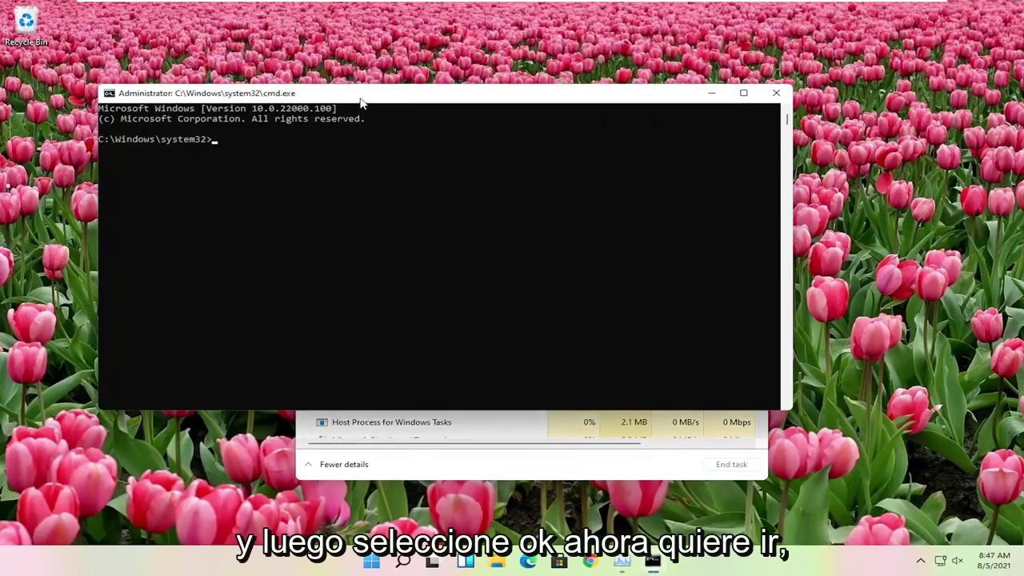
# Step: Run the system file scan sfc /scannow in the command window, and close that window and Task Manager once it finishes
pyautogui.moveTo(380, 105); pyautogui.dragTo(448, 117)
pyautogui.write('sfc /scannow')
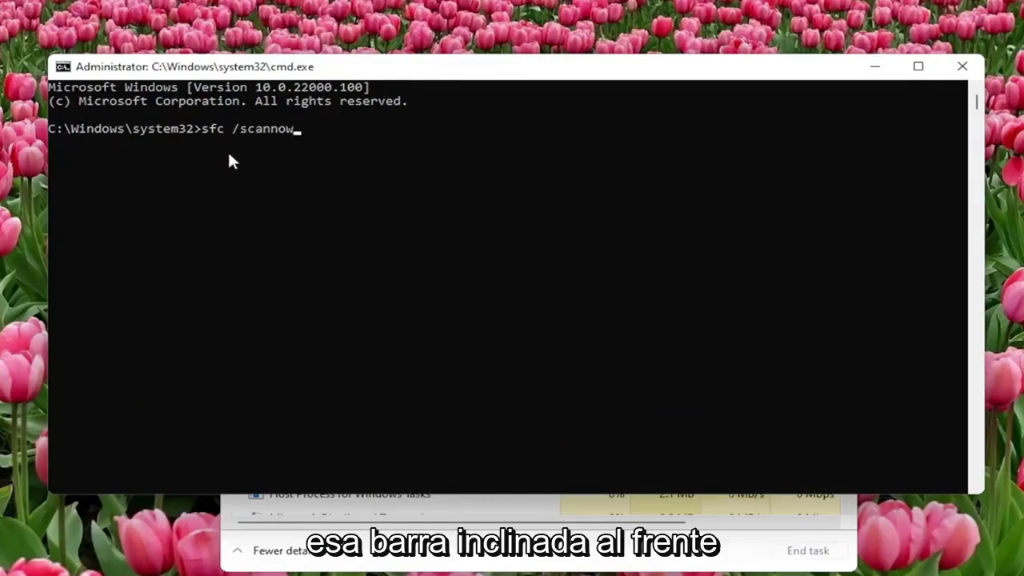
pyautogui.moveTo(251, 68); pyautogui.dragTo(273, 73)
pyautogui.press('Return')
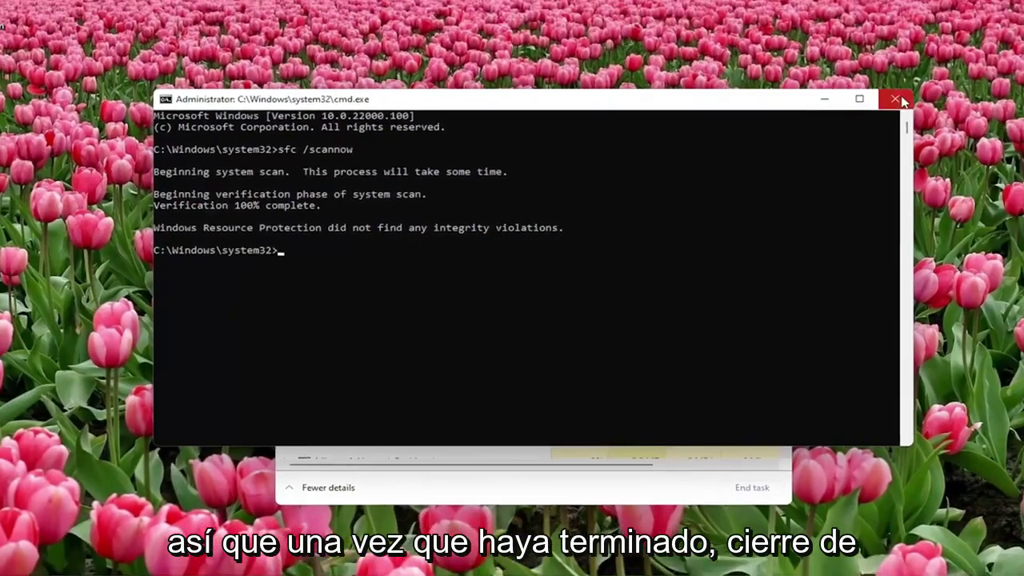
pyautogui.click(984, 72)
pyautogui.click(759, 115)
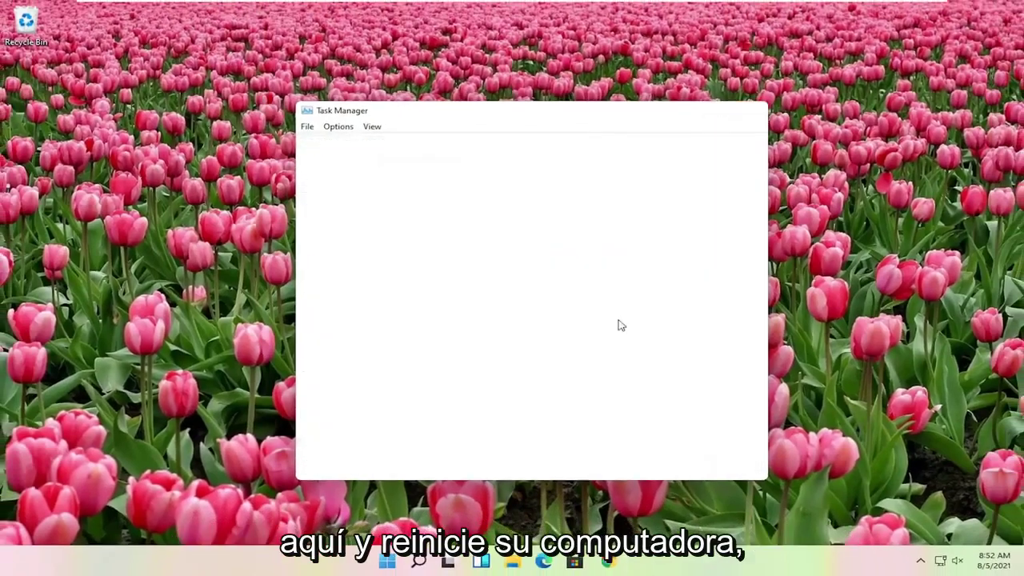
# Step: Restart the computer
pyautogui.rightClick(402, 563)
pyautogui.moveTo(398, 509)
pyautogui.click(510, 527)
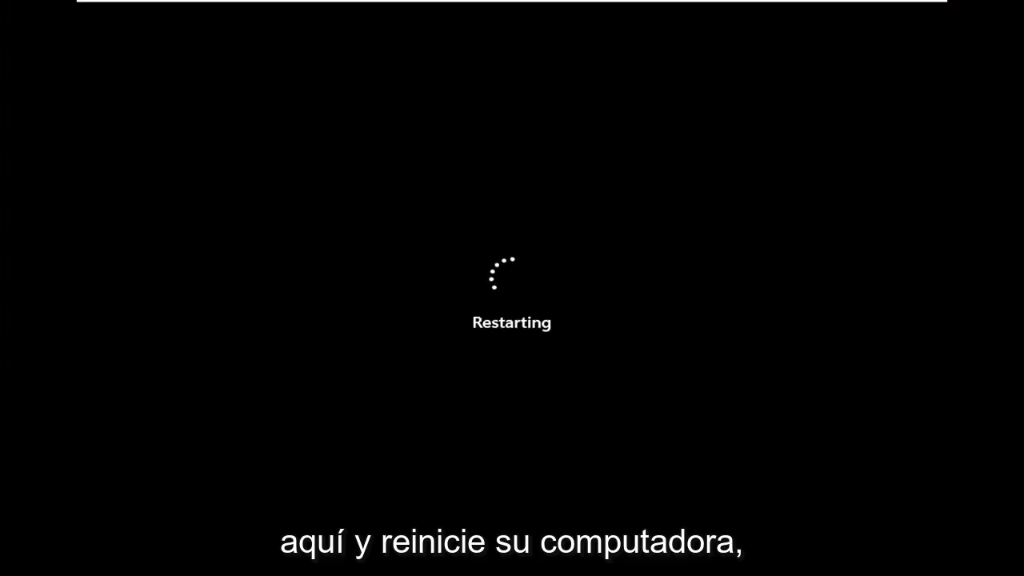